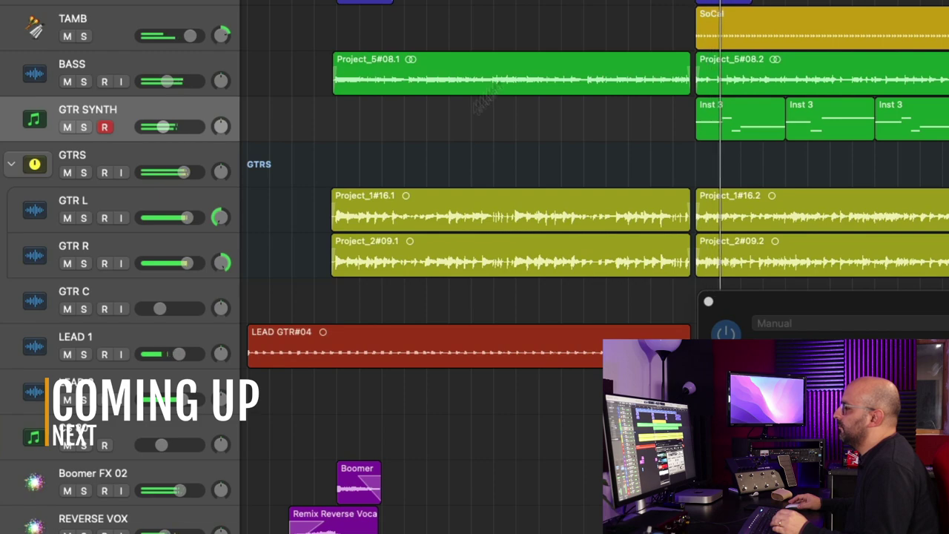
Step: Disarm recording on the GTR SYNTH track so it is no longer record-ready
left_click(104, 127)
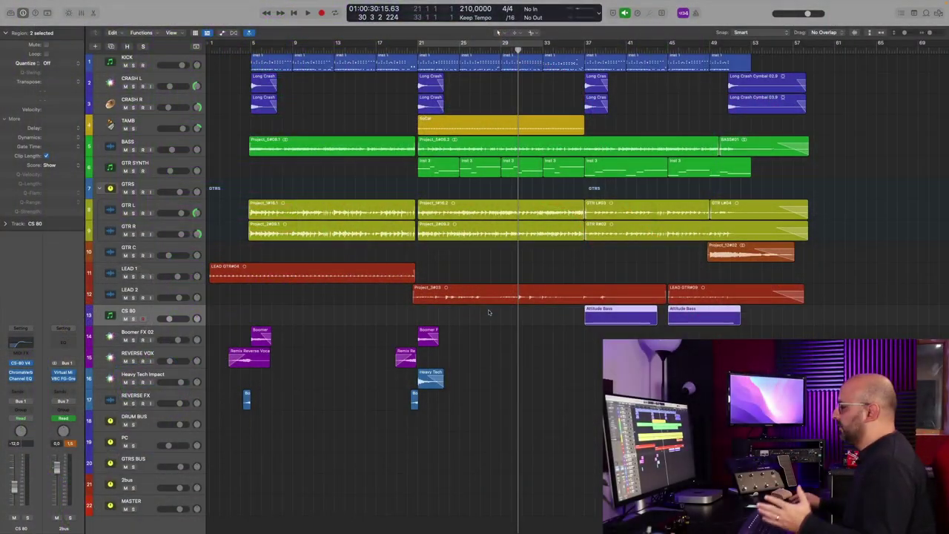
Step: Solo GTR SYNTH and open its Kontakt 'Lead - Hard'n Dirty' instrument window
scroll(378, 245, "up", 1)
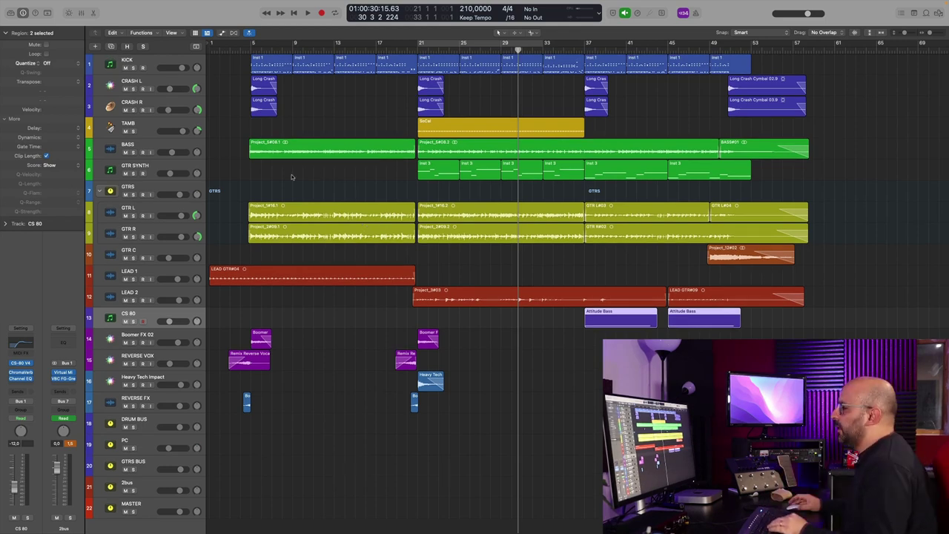
left_click(134, 173)
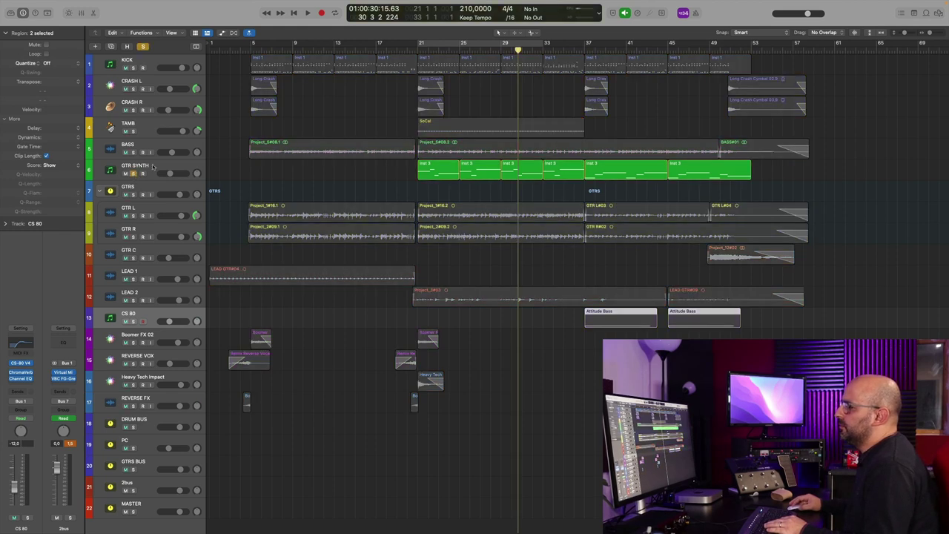
left_click(21, 363)
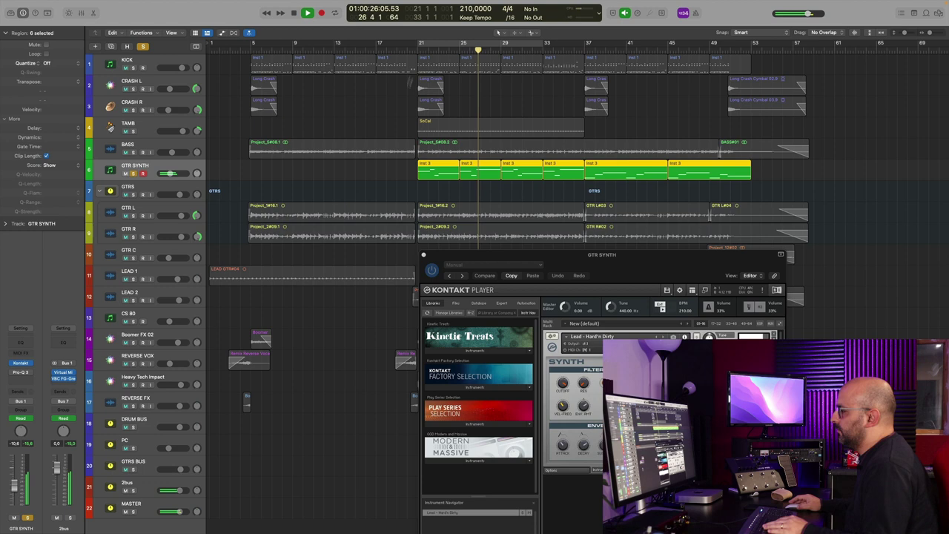
Step: Unsolo GTR SYNTH and play the full arrangement starting from bar 17
left_click(354, 189)
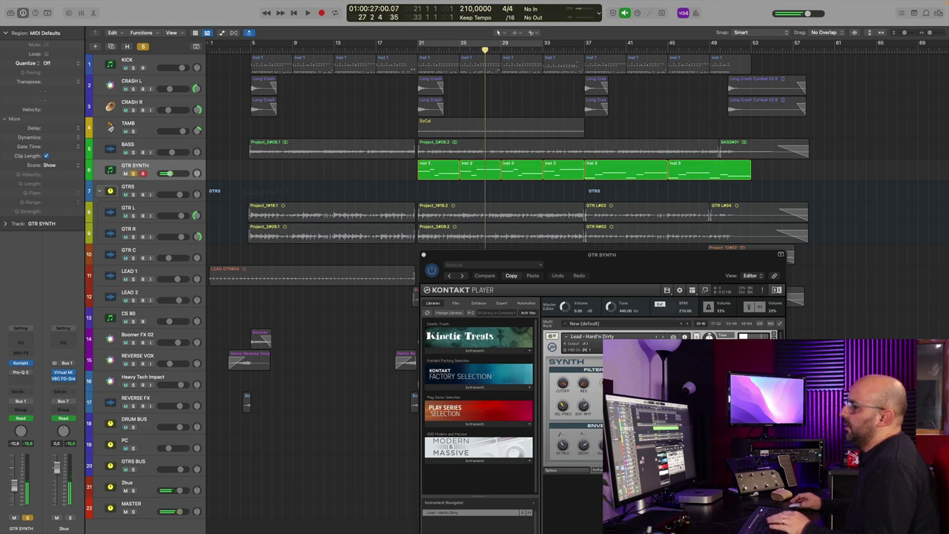
left_click(134, 172)
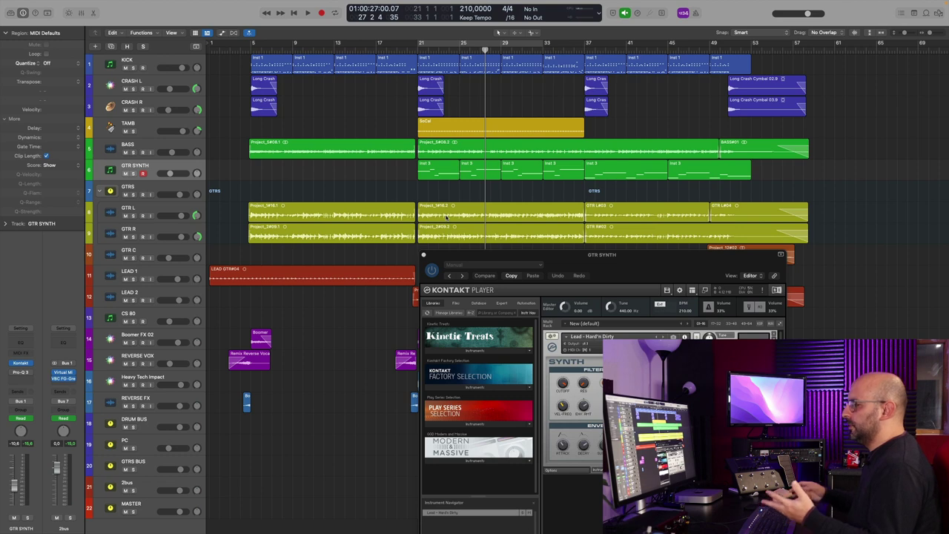
left_click(386, 49)
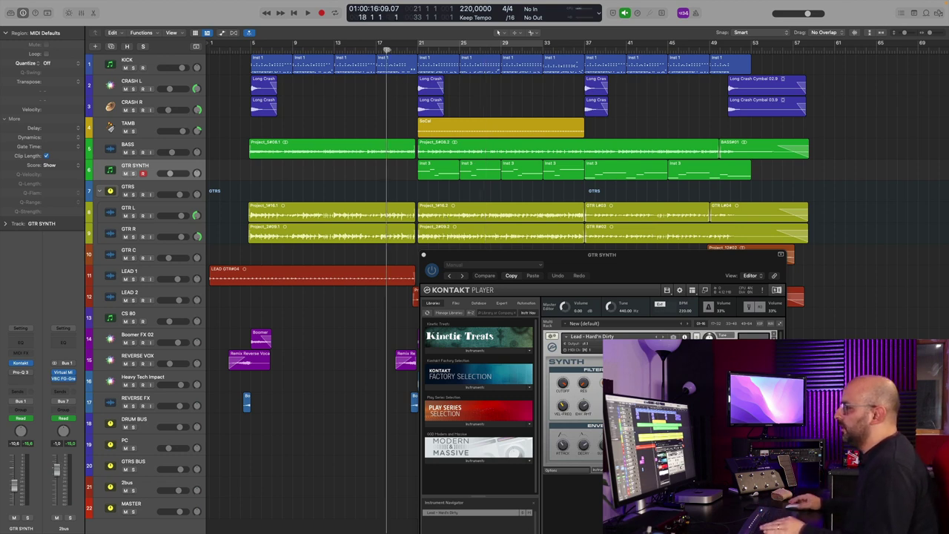
key("space")
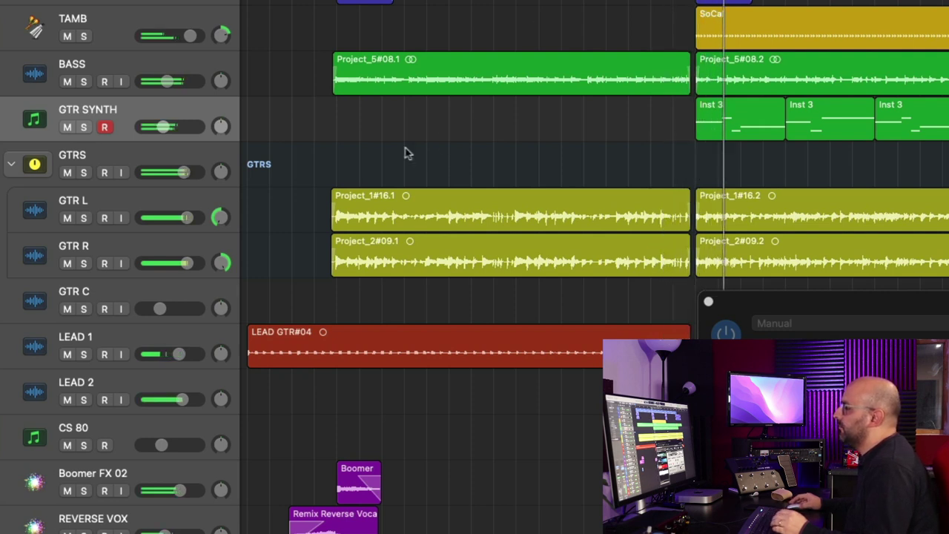
Step: During playback, disarm GTR SYNTH, then briefly solo and mute it, leaving it unsoloed and unmuted
left_click(105, 127)
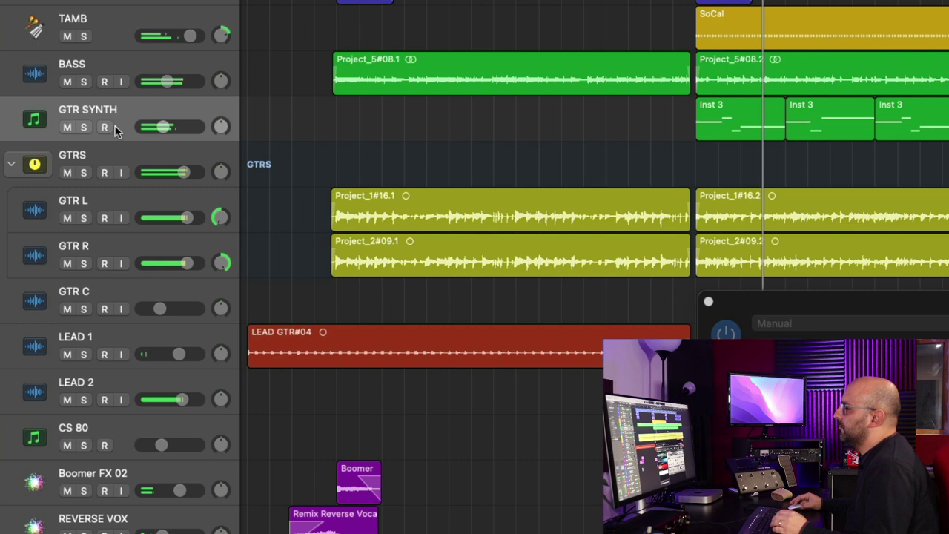
left_click(83, 129)
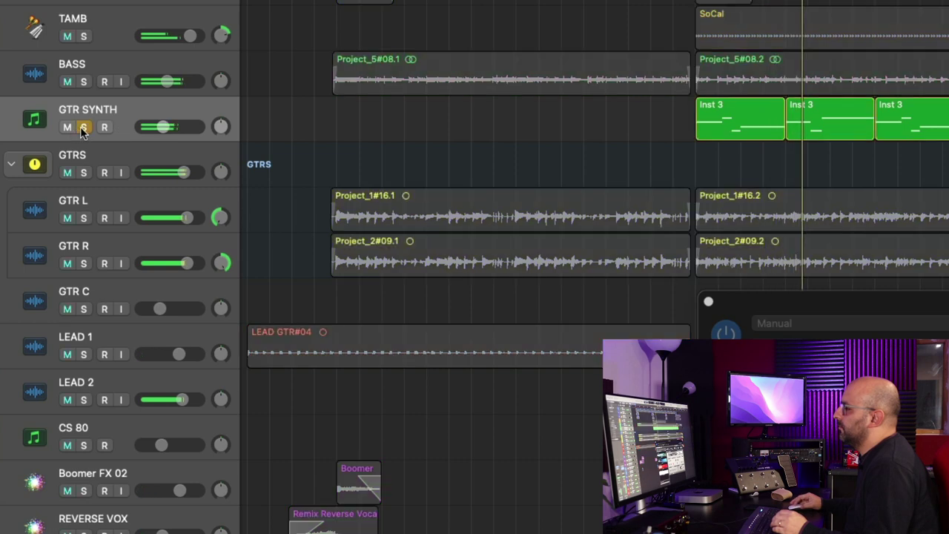
left_click(83, 129)
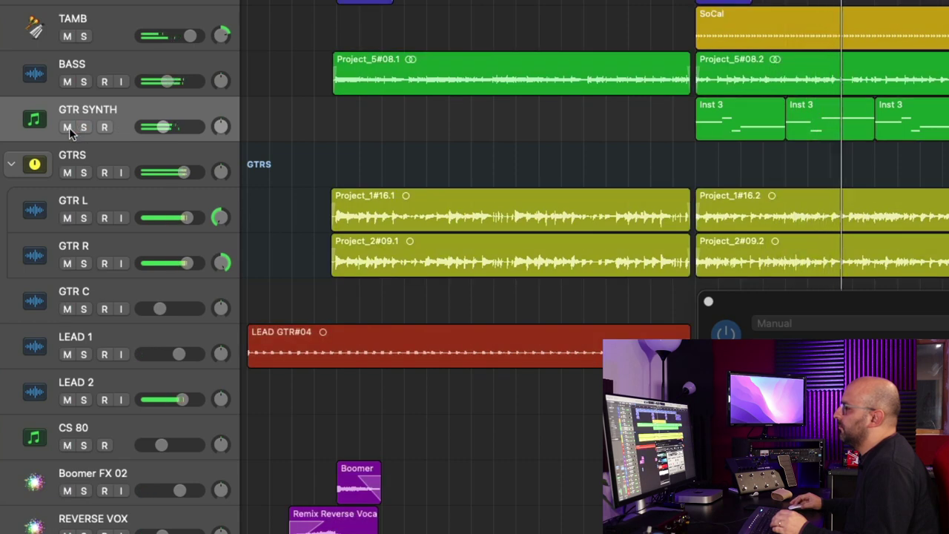
left_click(67, 127)
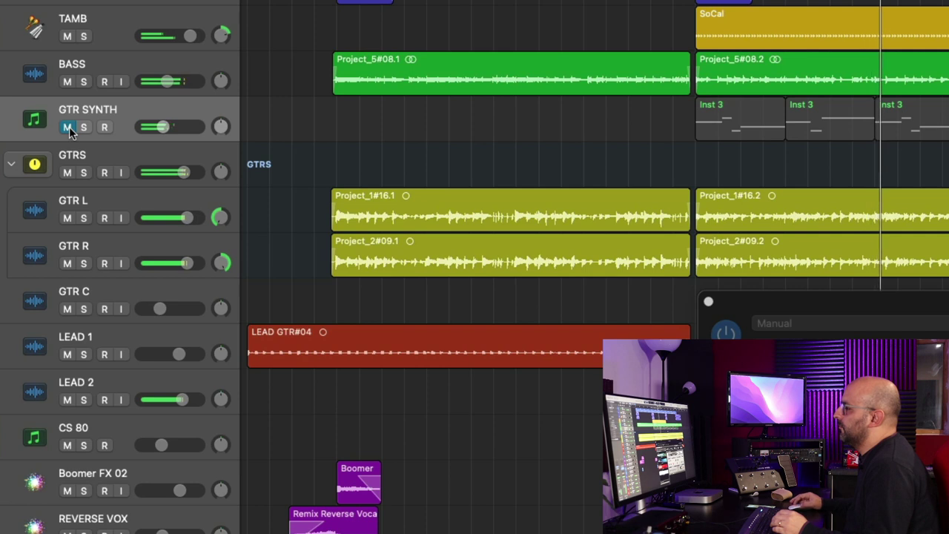
left_click(67, 127)
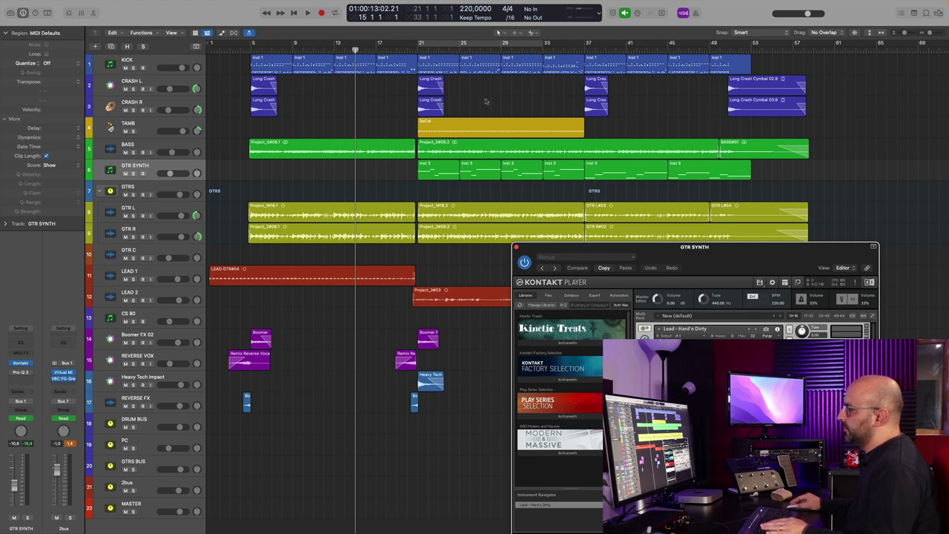
Step: Play the song from the project start
left_click(313, 84)
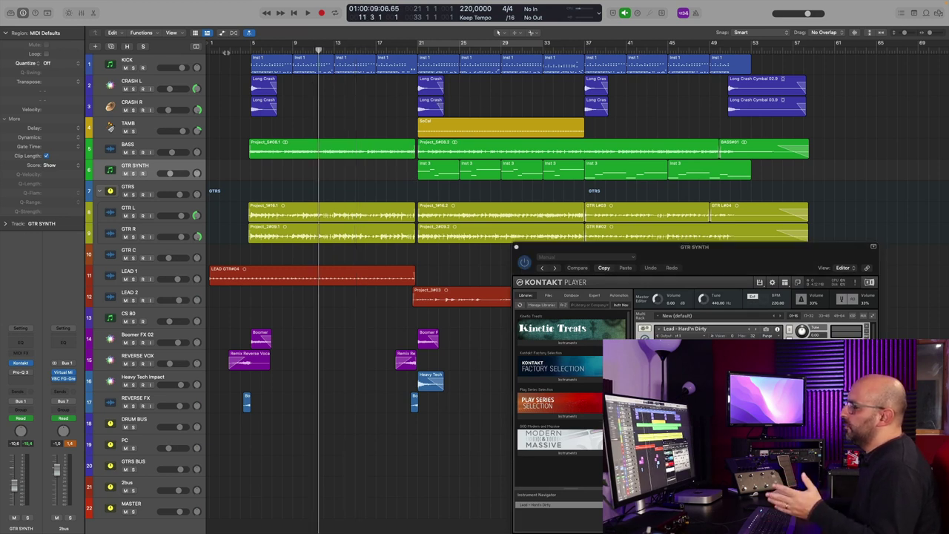
key("Return")
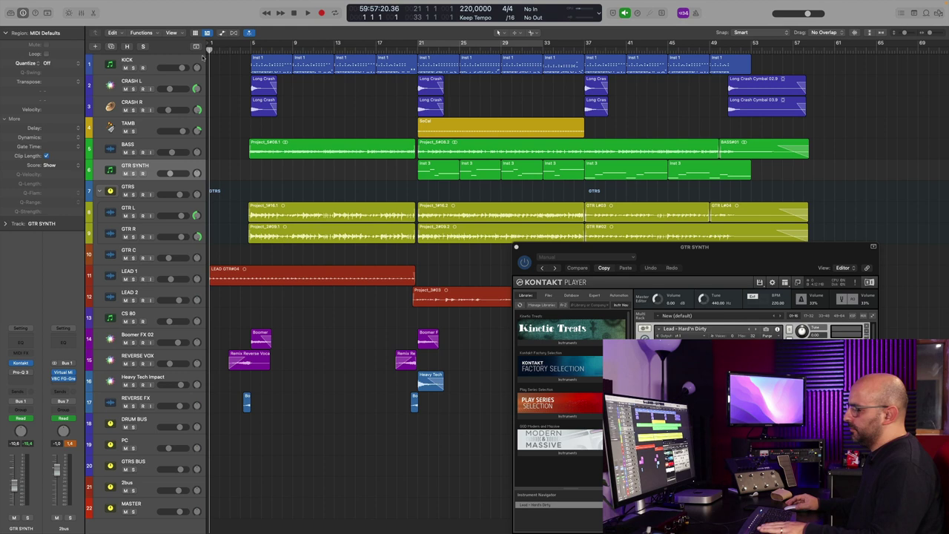
key("space")
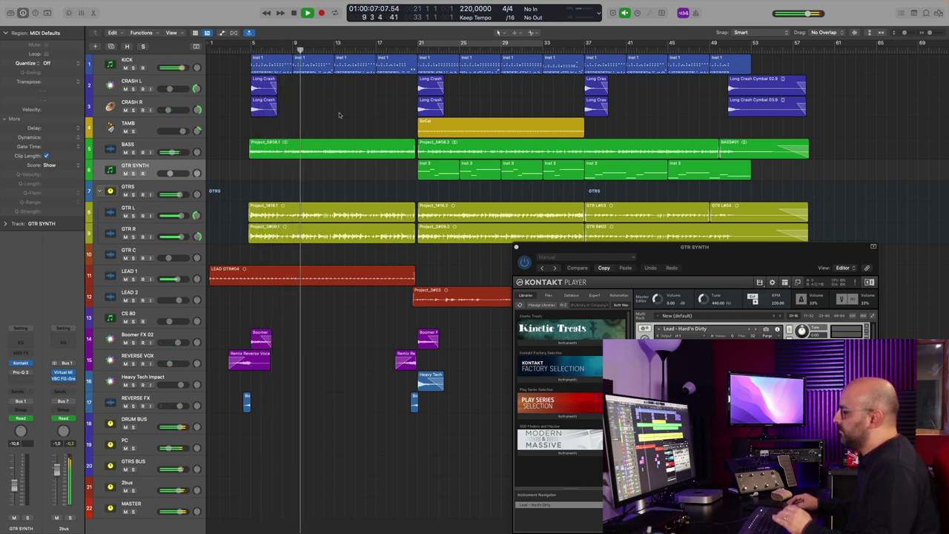
Step: Close the GTR SYNTH Kontakt window, briefly showing and hiding track automation
left_click_drag(599, 261, 524, 172)
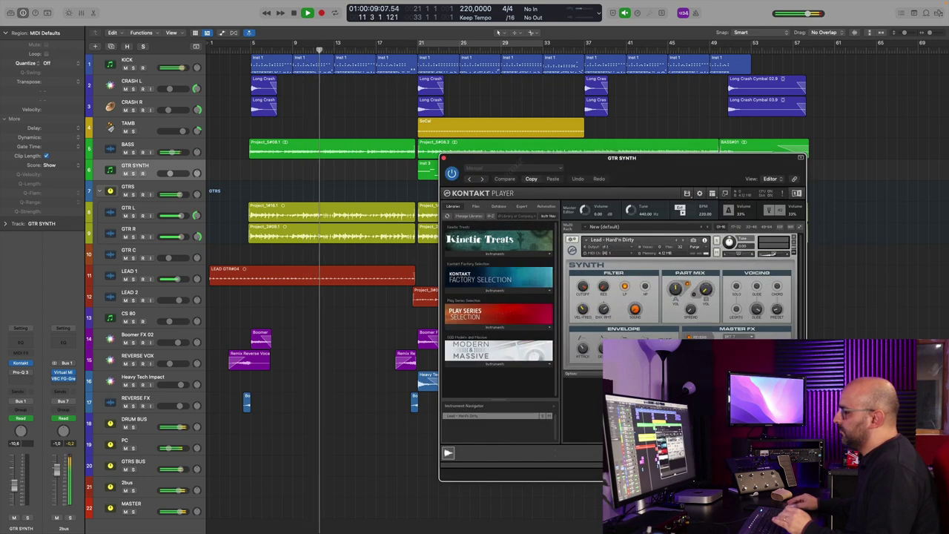
key("a")
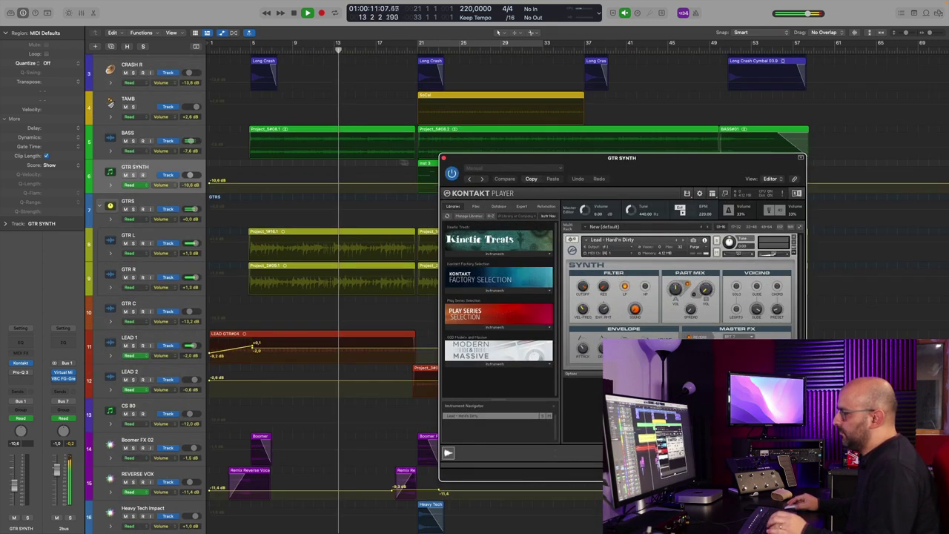
left_click(443, 158)
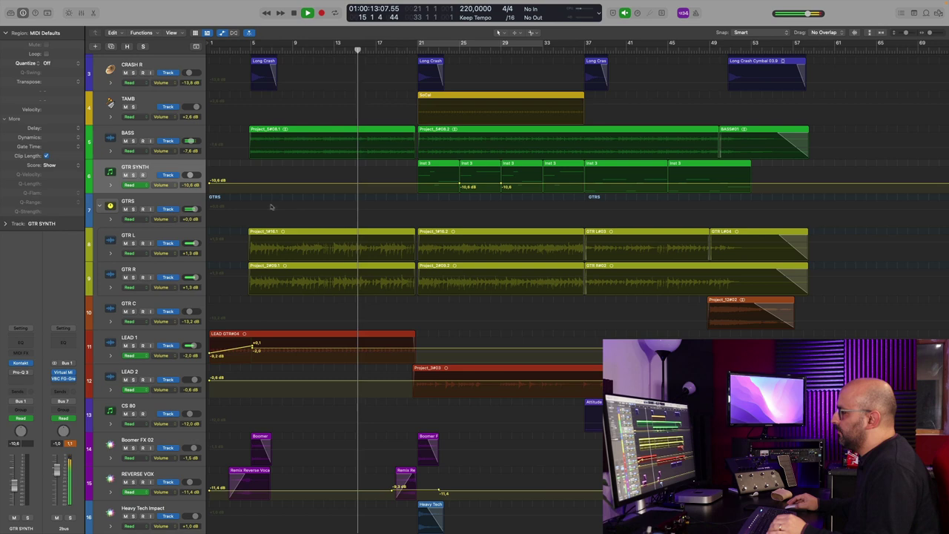
key("a")
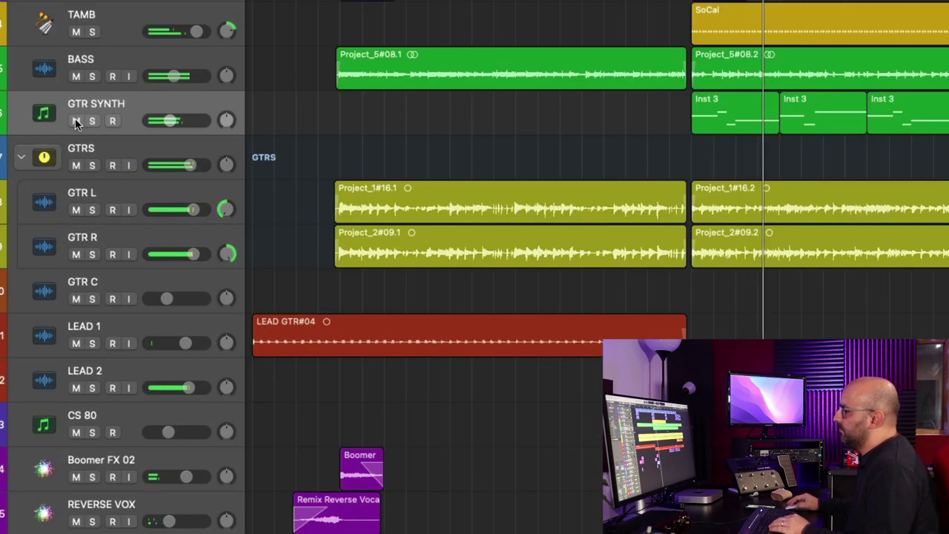
left_click(75, 121)
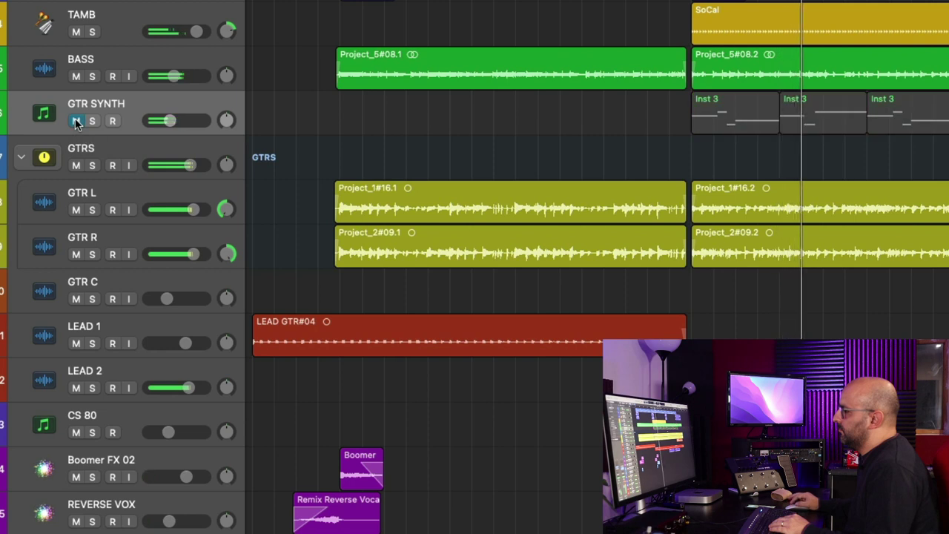
left_click(76, 123)
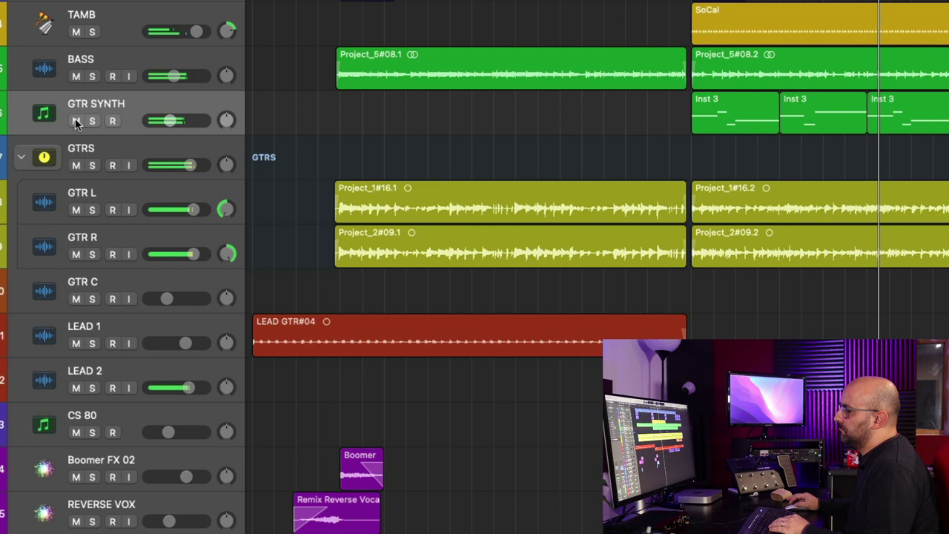
left_click(77, 123)
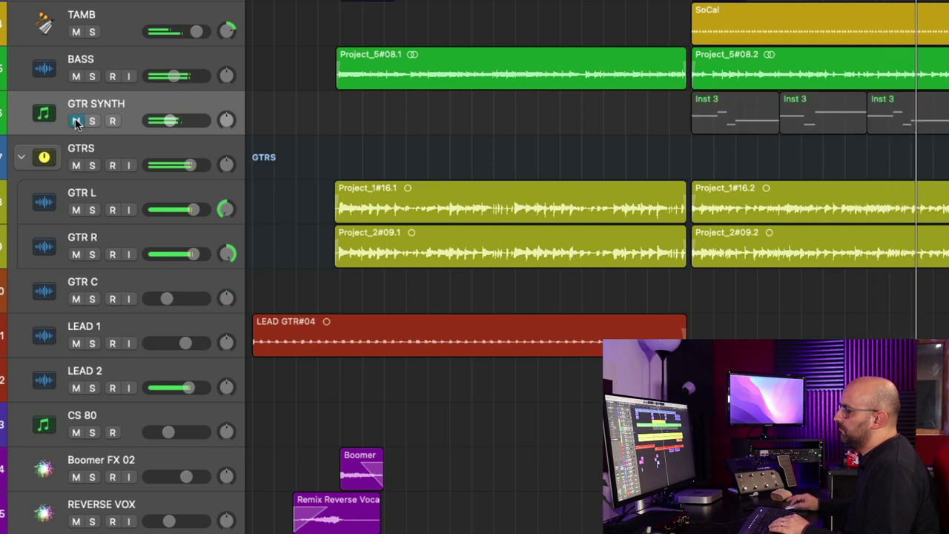
left_click(77, 122)
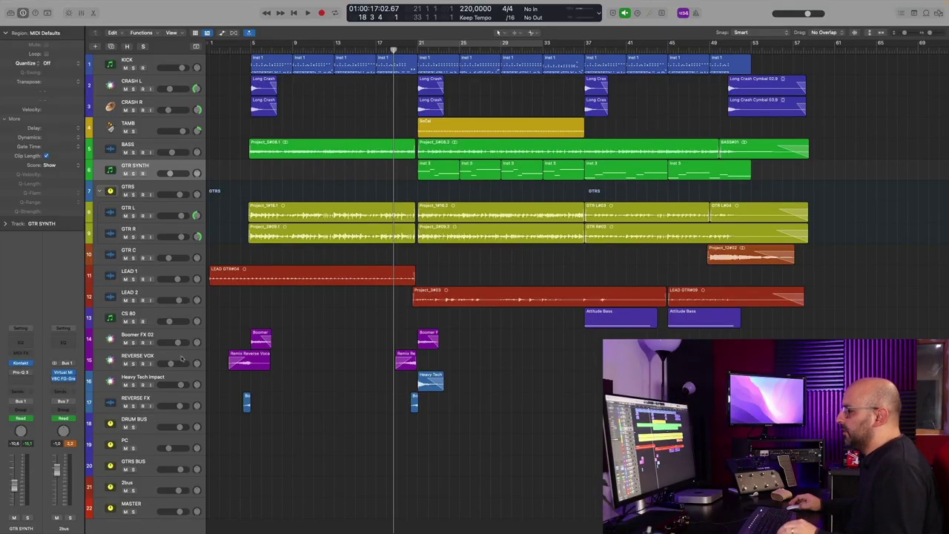
Step: Solo and play the four FX tracks from Boomer FX 02 to REVERSE FX, then clear all solos
left_click(159, 335)
left_click(148, 399, "shift")
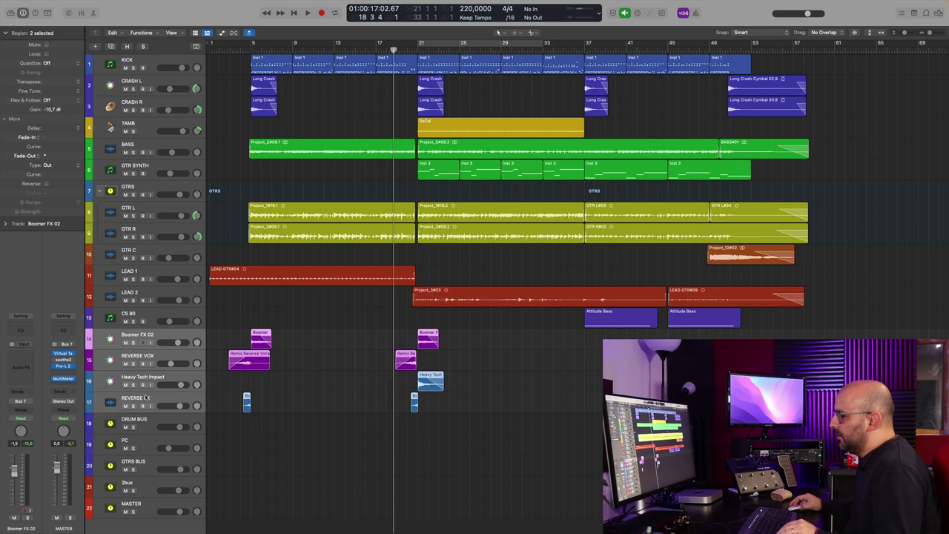
left_click(133, 385)
key("space")
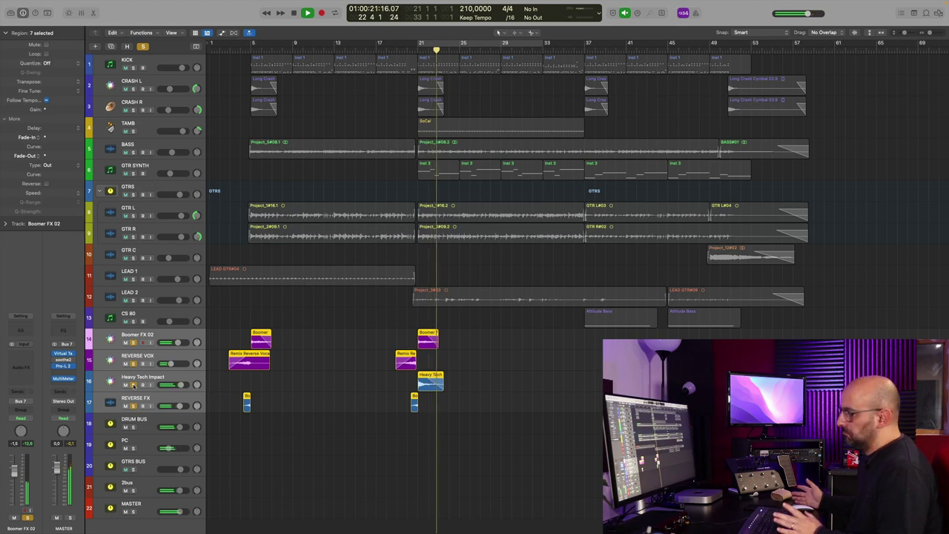
key("space")
key("s")
Step: Solo the CRASH L and CRASH R tracks and play them from their region start
left_click(141, 102)
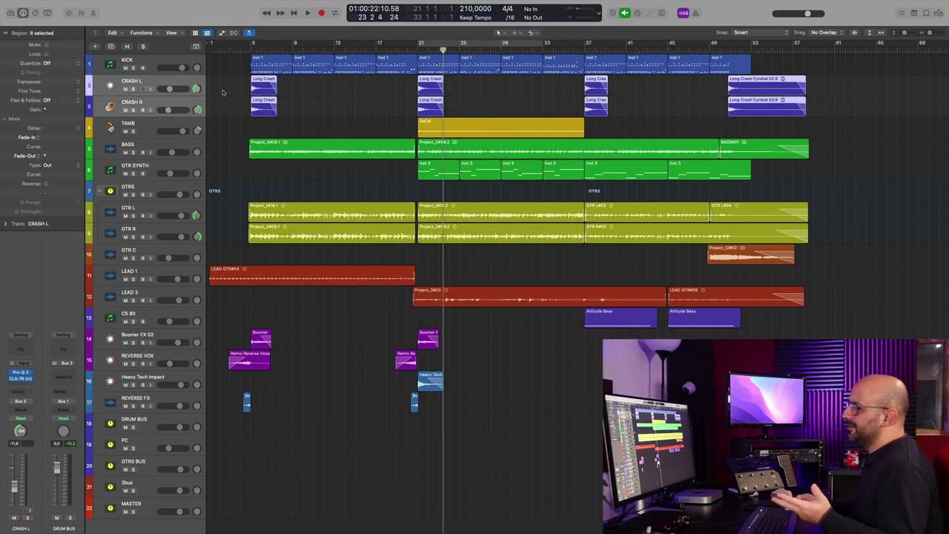
key("shift+space")
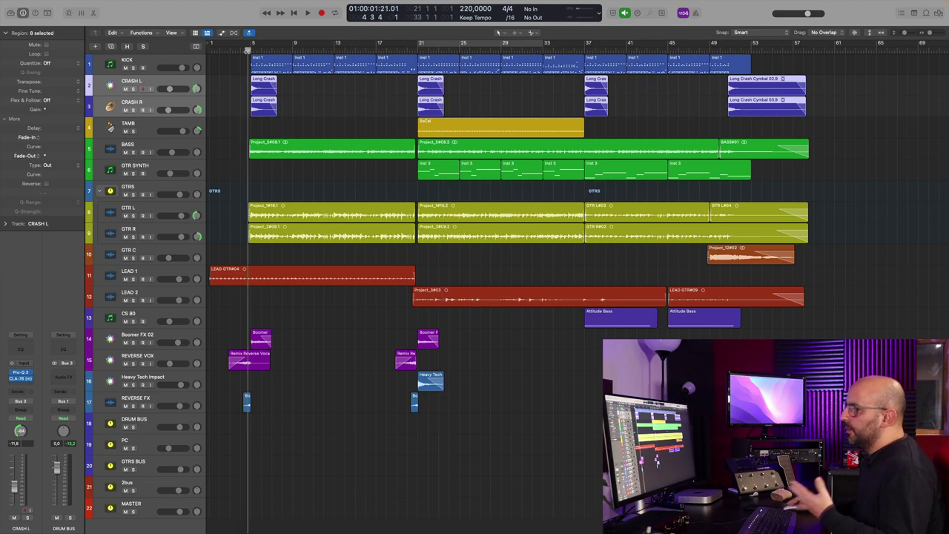
left_click(133, 89)
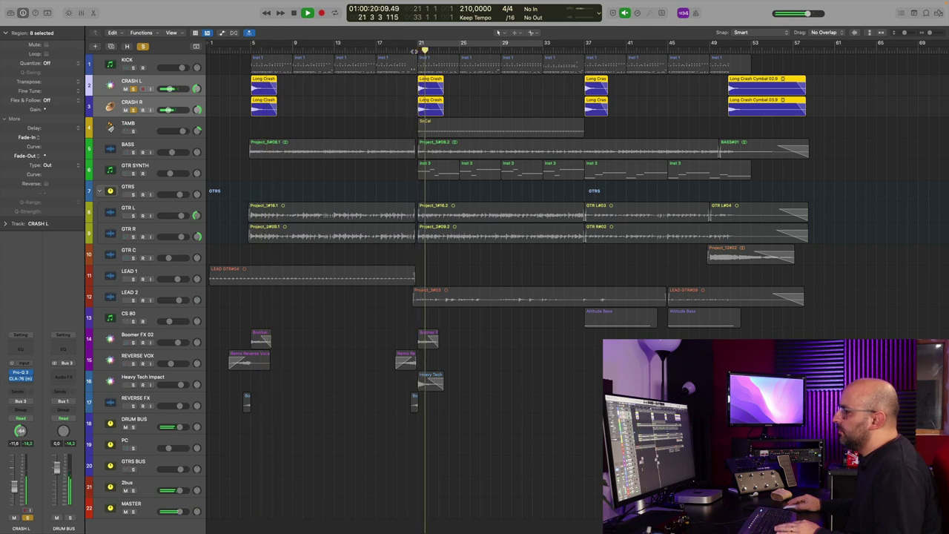
key("space")
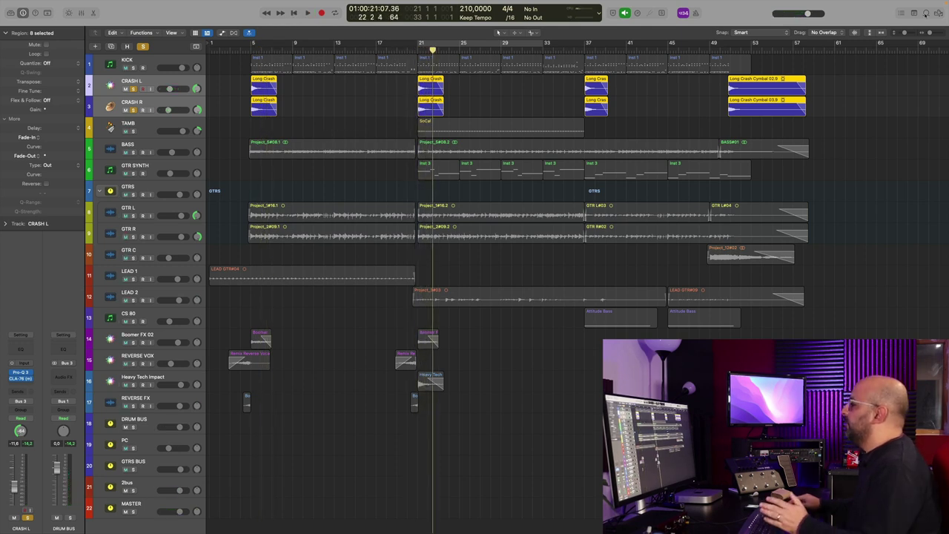
Step: Show the Apple Loops browser listing the Boomer FX loops beside the arrangement
left_click(927, 13)
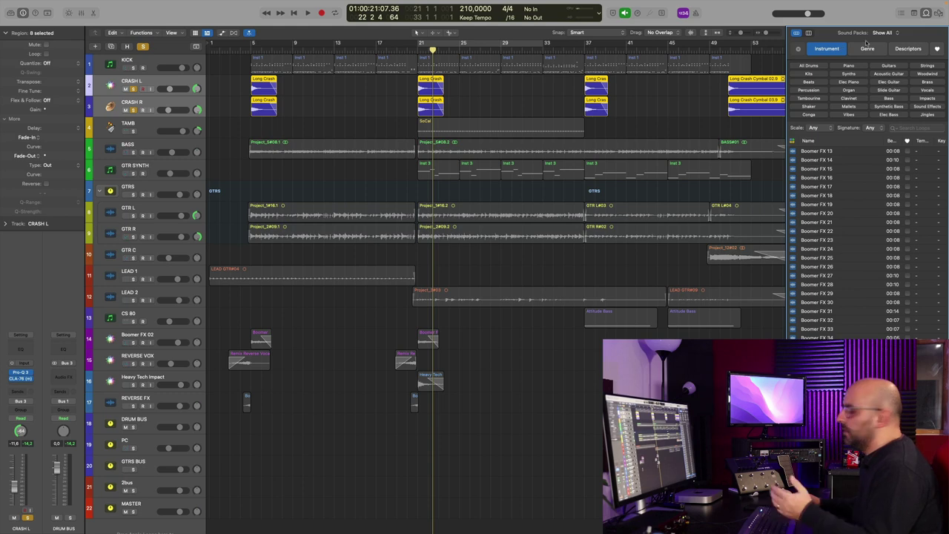